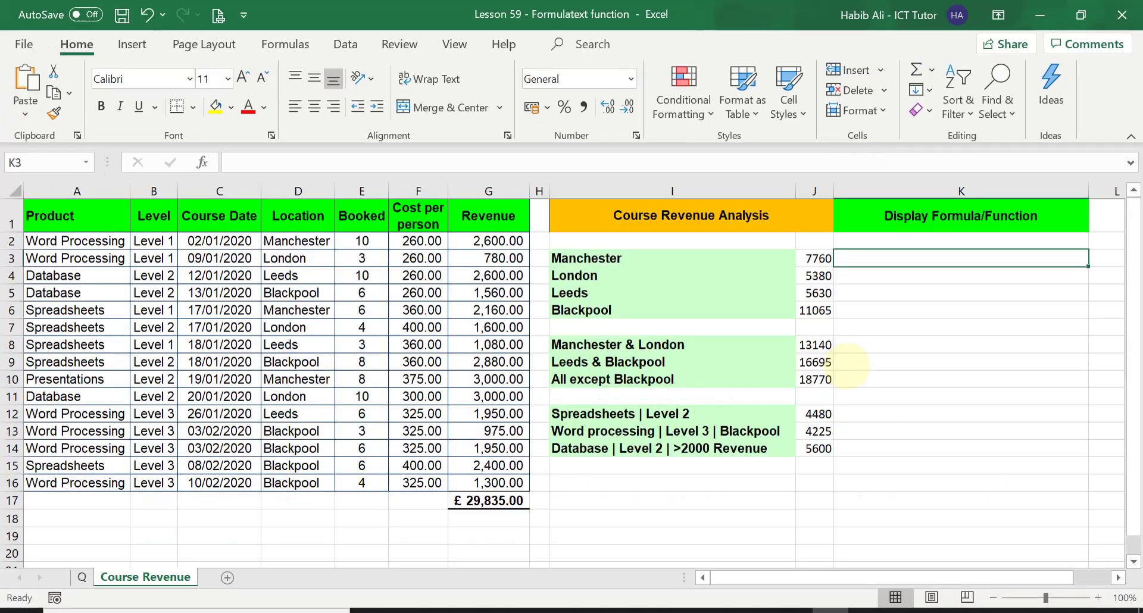
Read the question on the Q sheet, and inspect the Manchester and London revenue formulas in J3 and J4 of Course Revenue.
key(ctrl+Home)
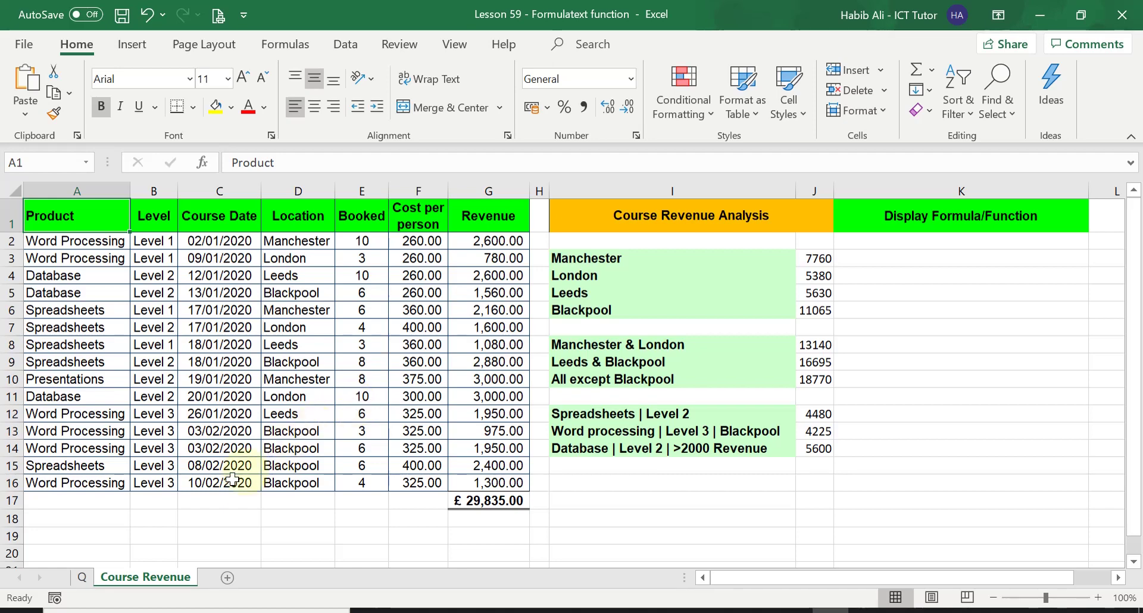
click(83, 578)
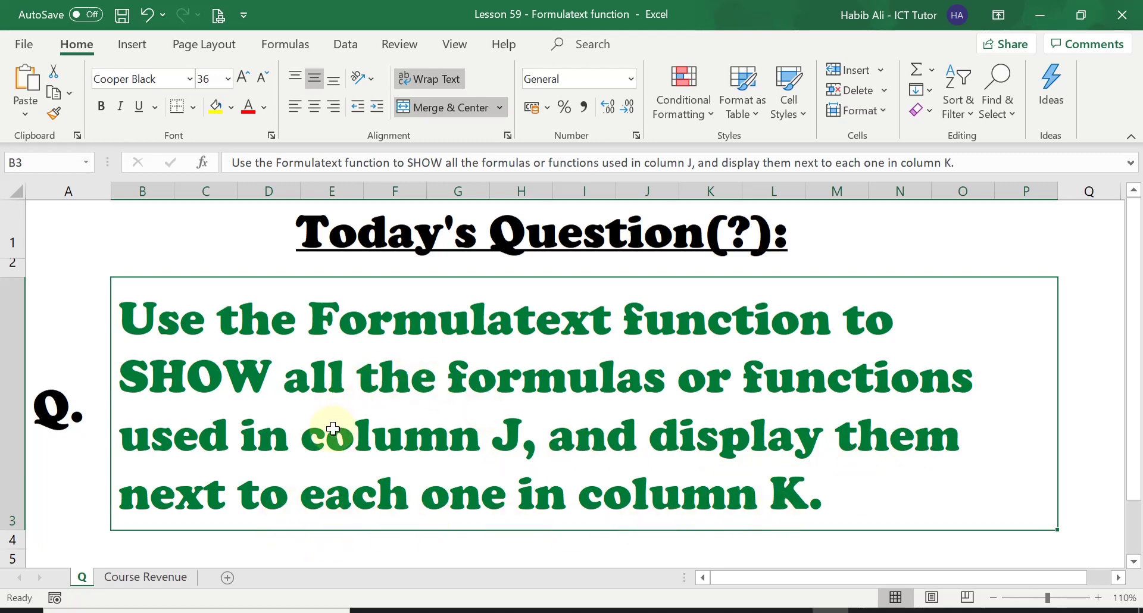
click(158, 579)
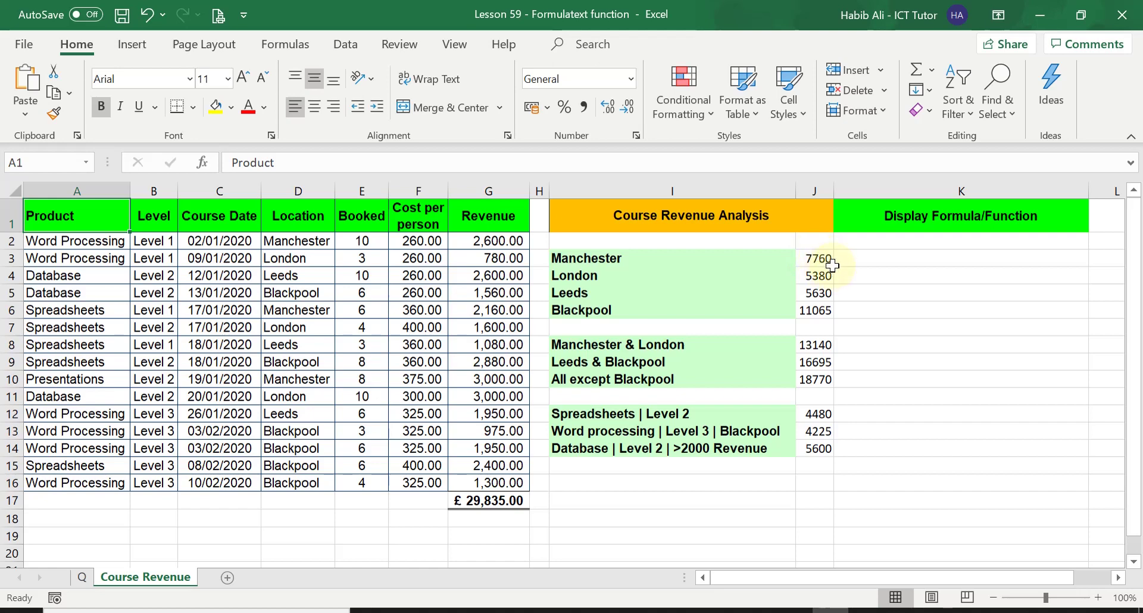
click(818, 259)
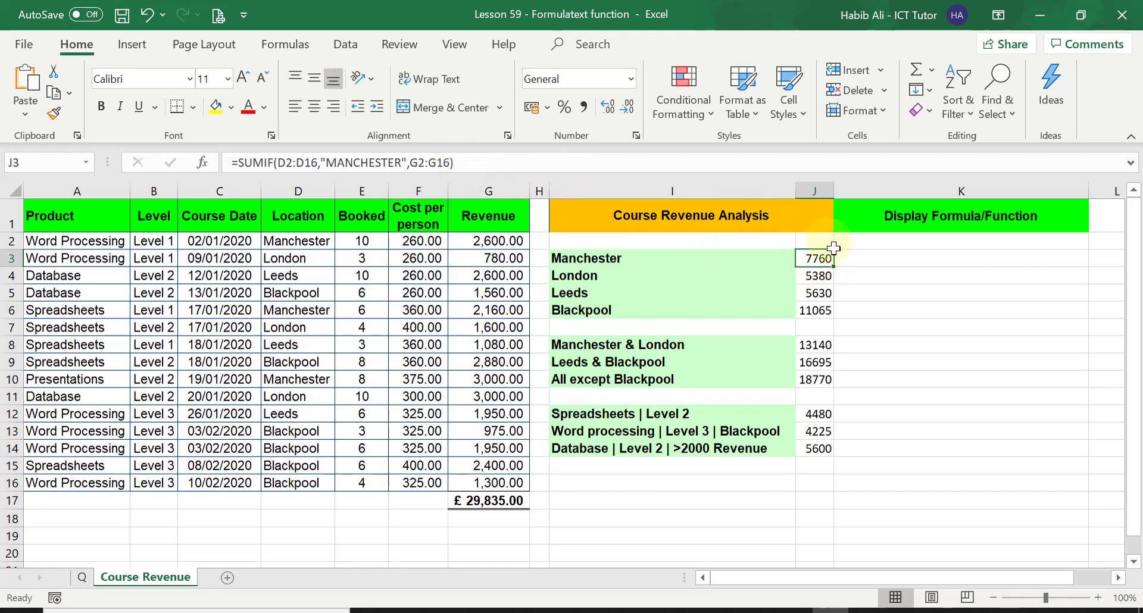
click(816, 276)
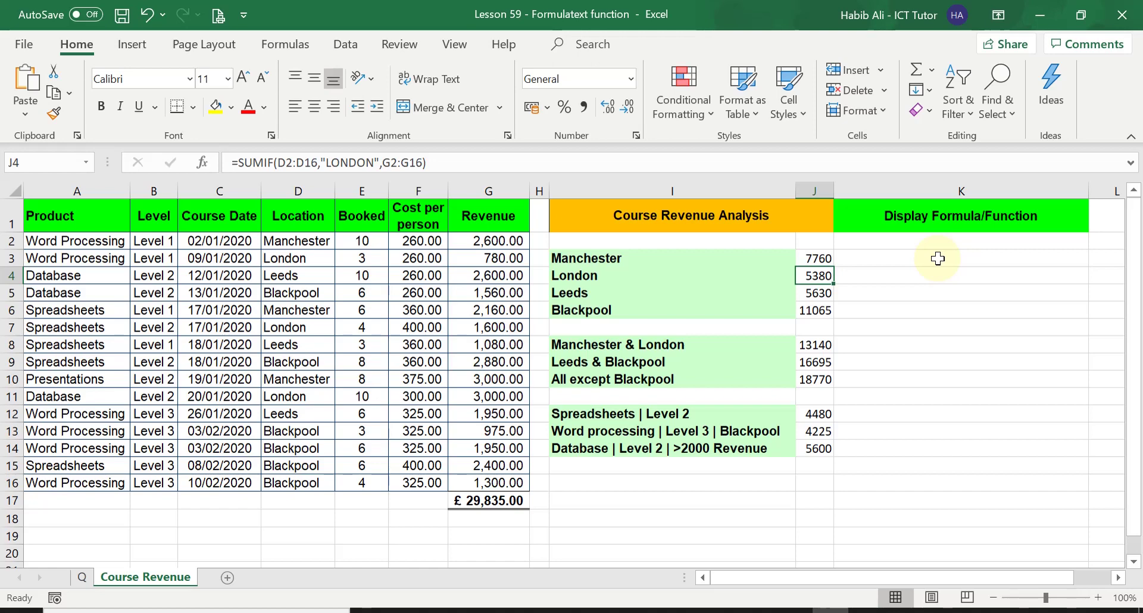
Show all formulas on the Course Revenue sheet in place of their results and widen column J to read them.
click(285, 46)
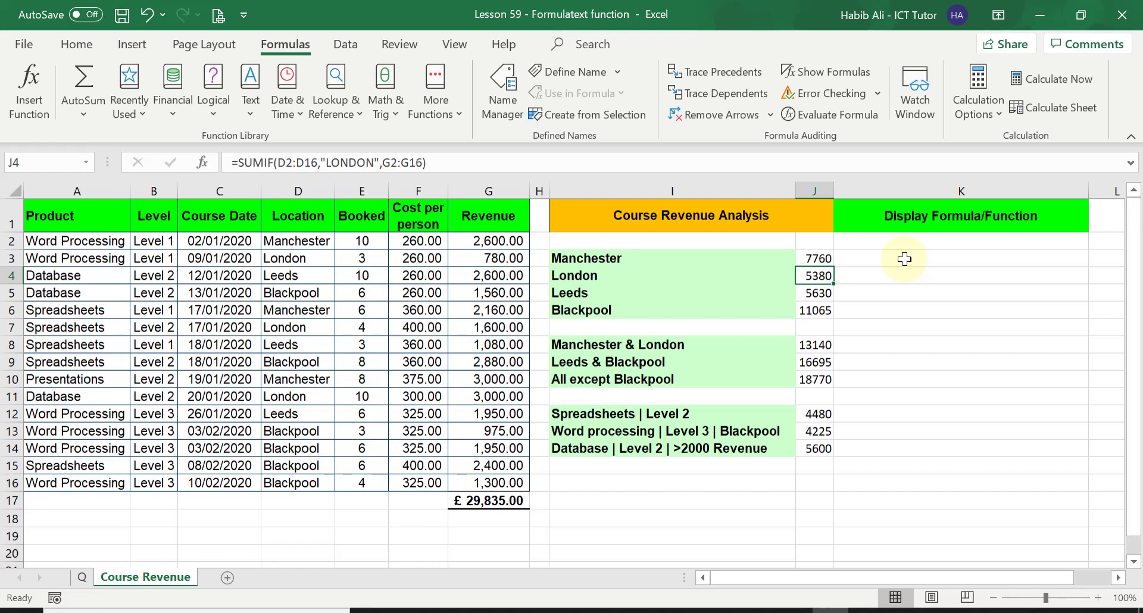
key(ctrl+Home)
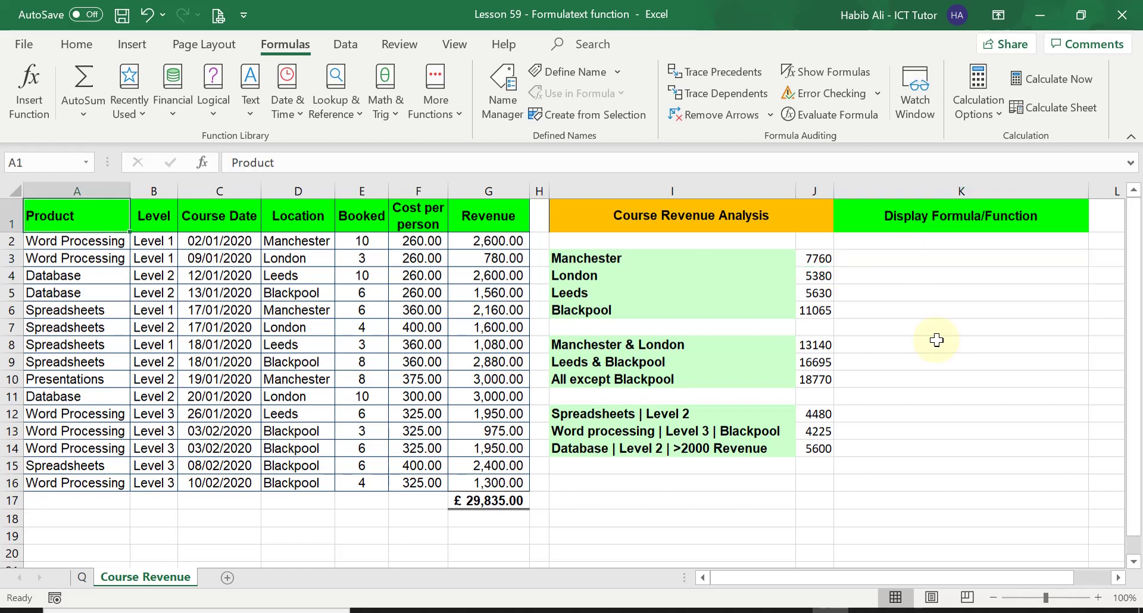
click(911, 259)
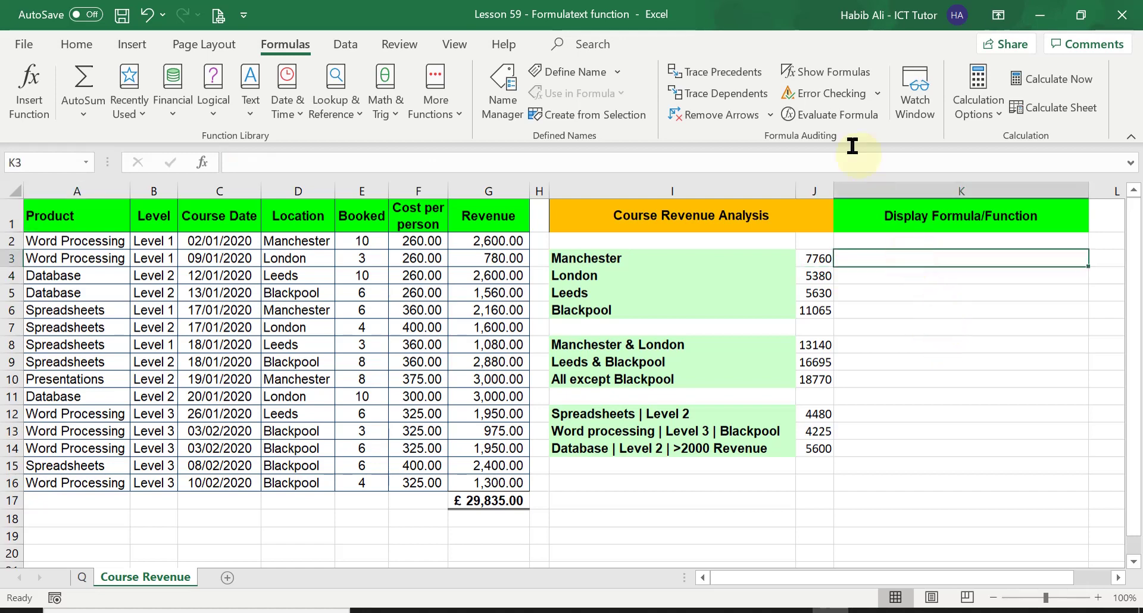
click(832, 76)
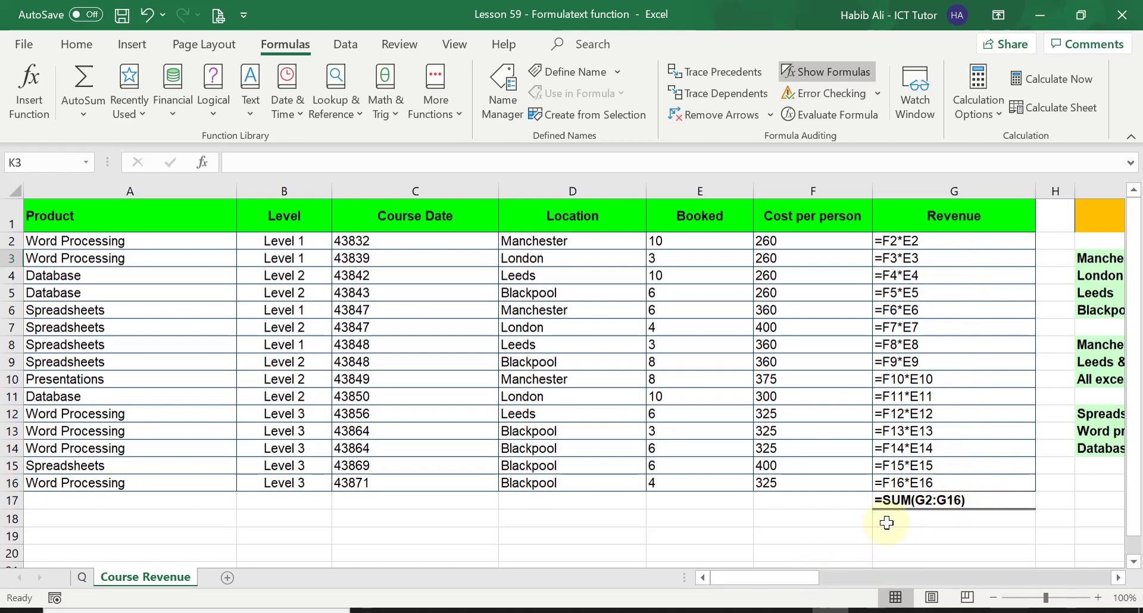
drag(801, 583, 1018, 587)
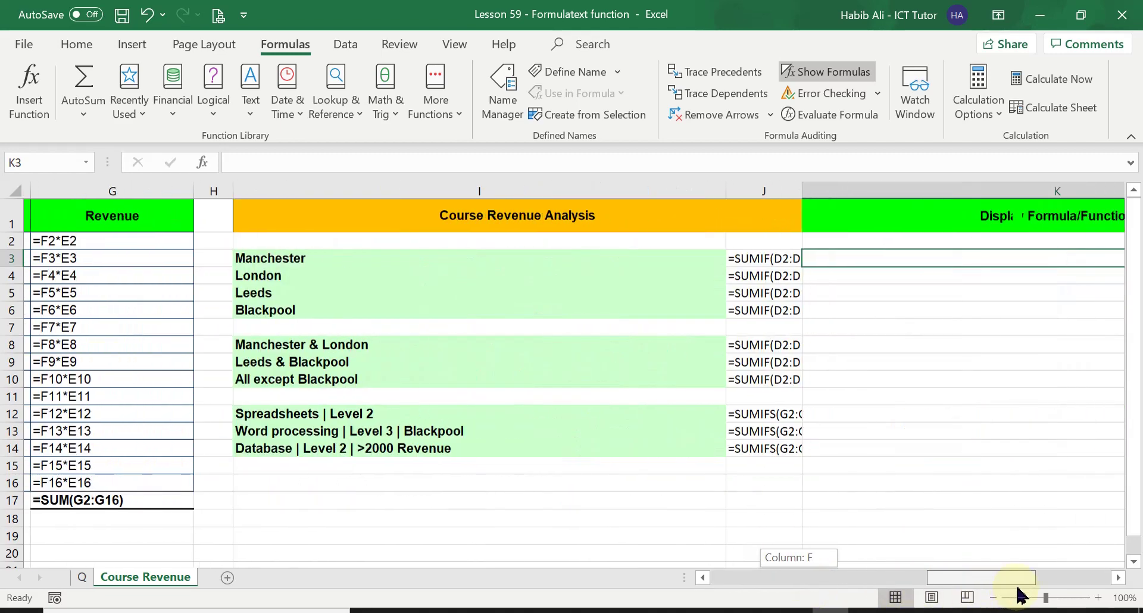
drag(797, 191, 1039, 194)
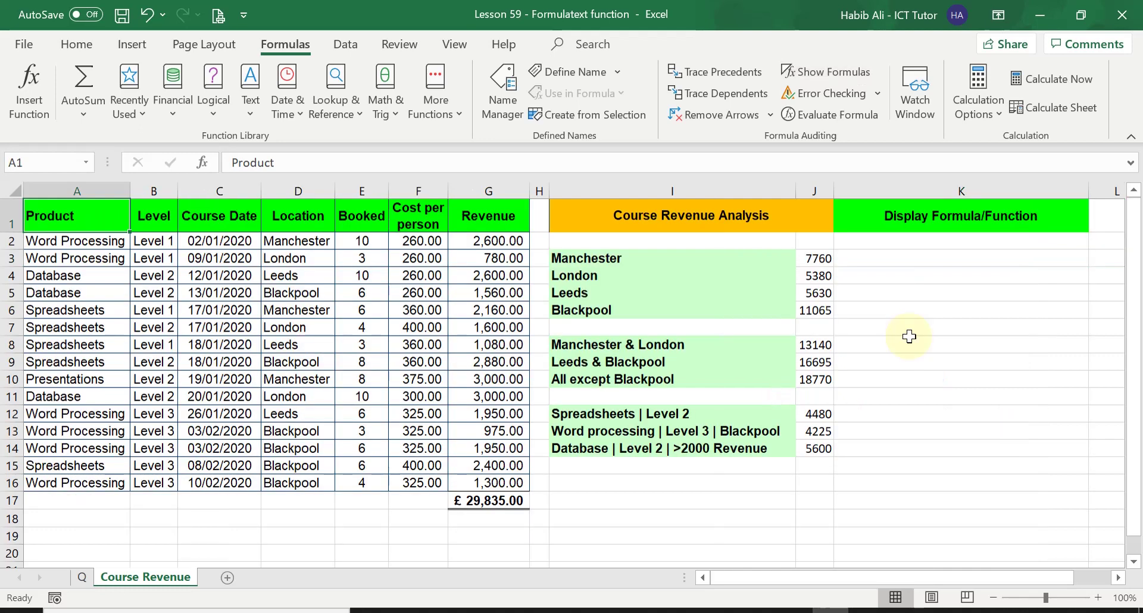
Enter =FORMULATEXT(J3) in cell K3 to display the function used for the Manchester revenue.
click(886, 259)
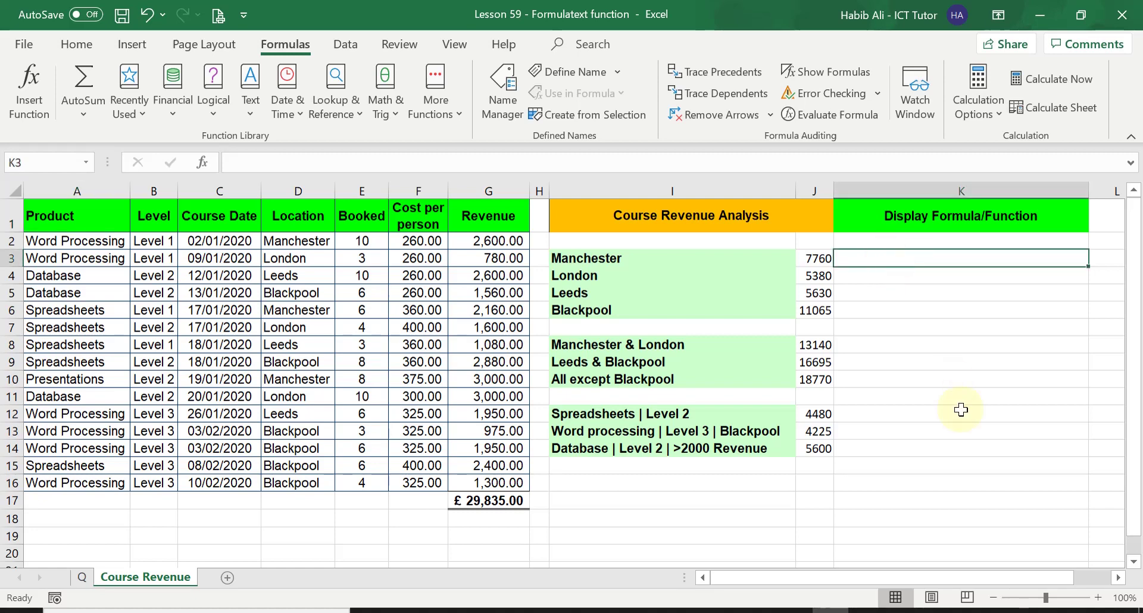
text(=)
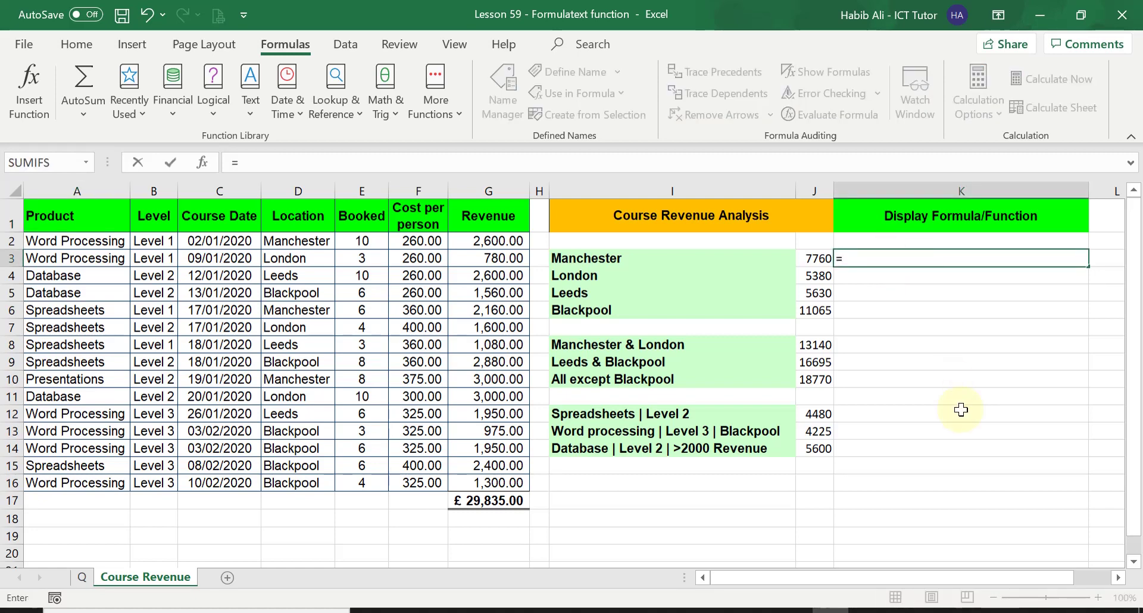
key(Caps_Lock)
text(FORMUA)
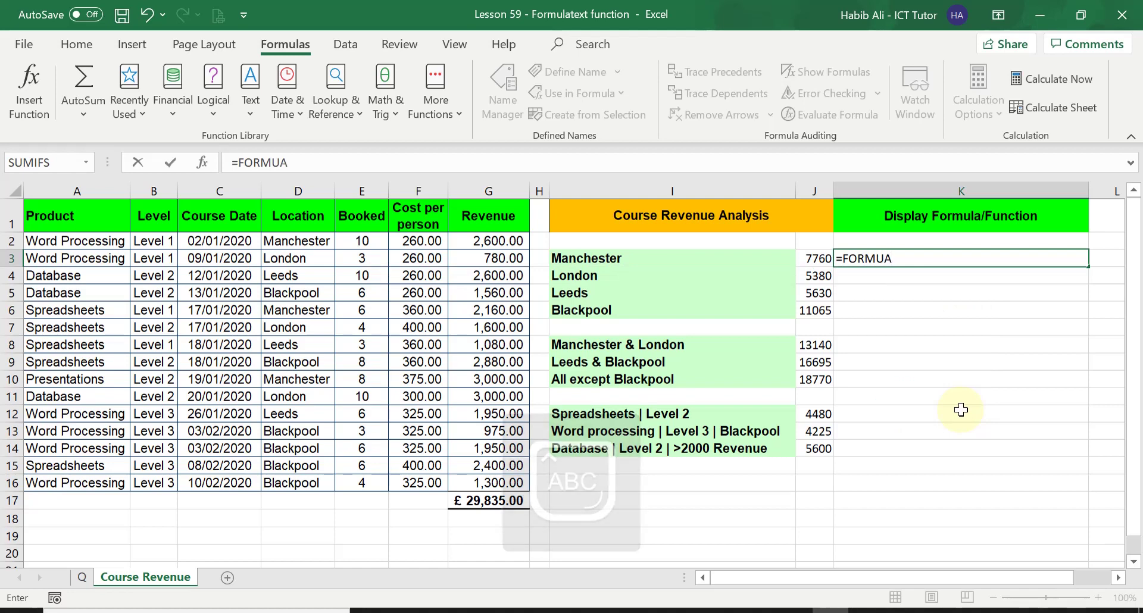
key(BackSpace)
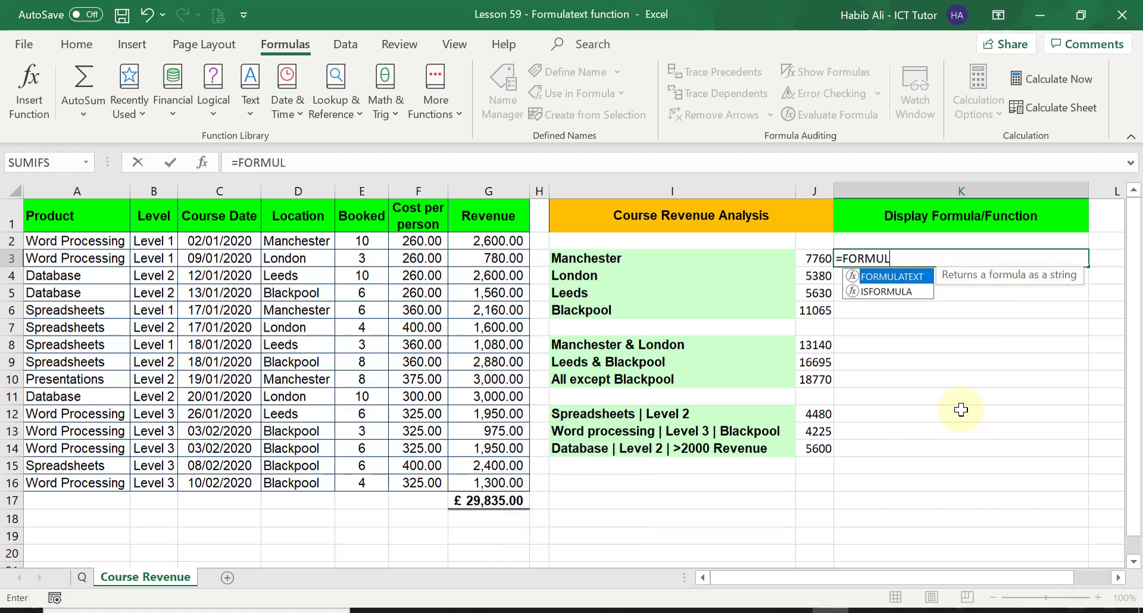
text(LATEXT)
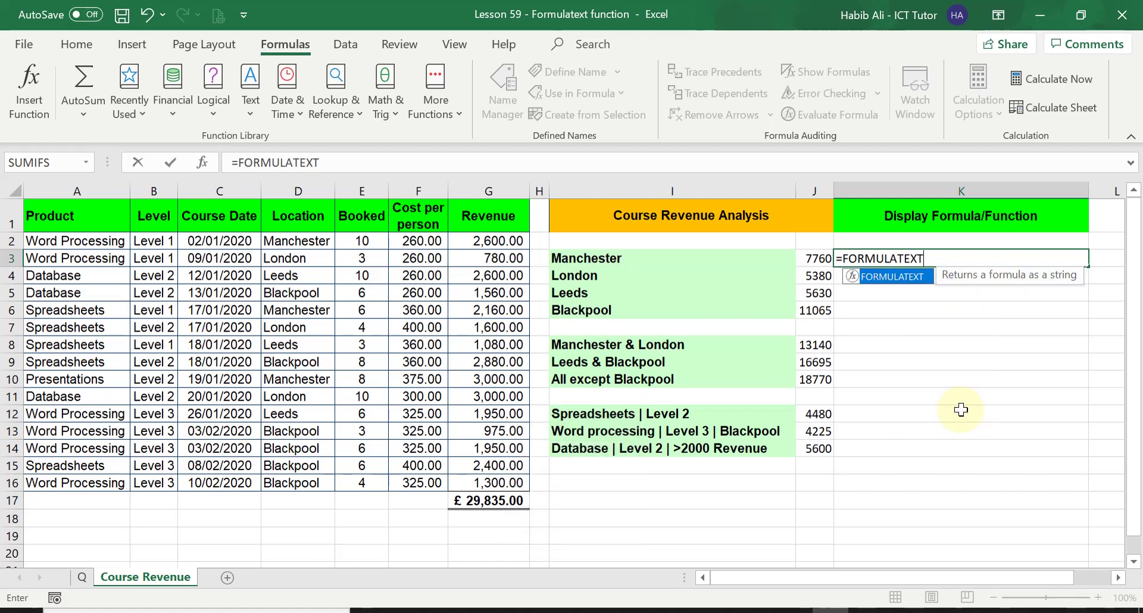
text(()
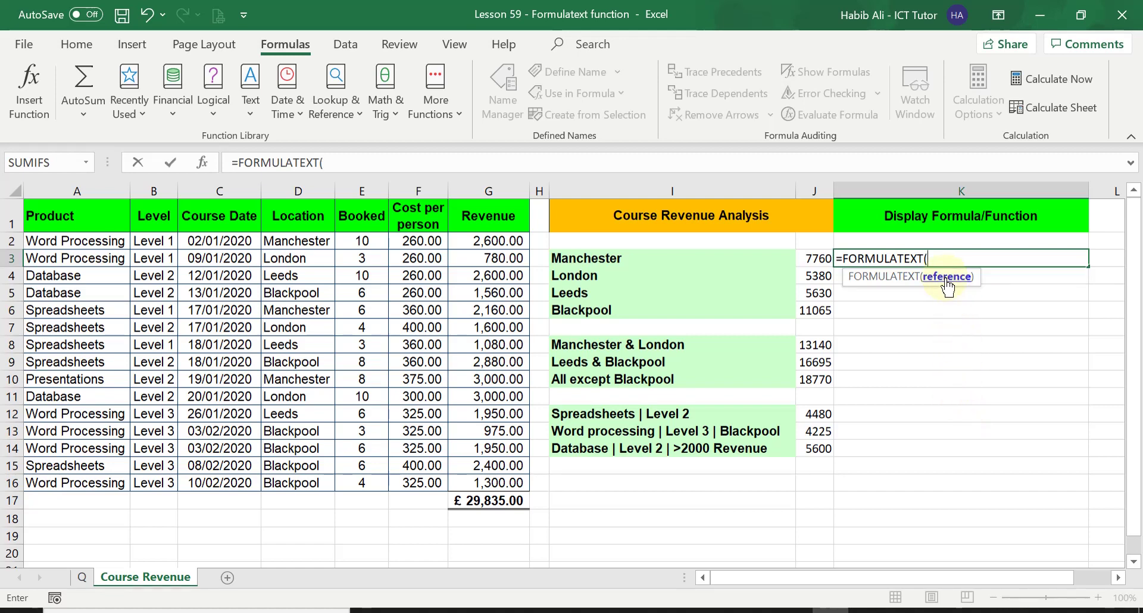
click(817, 258)
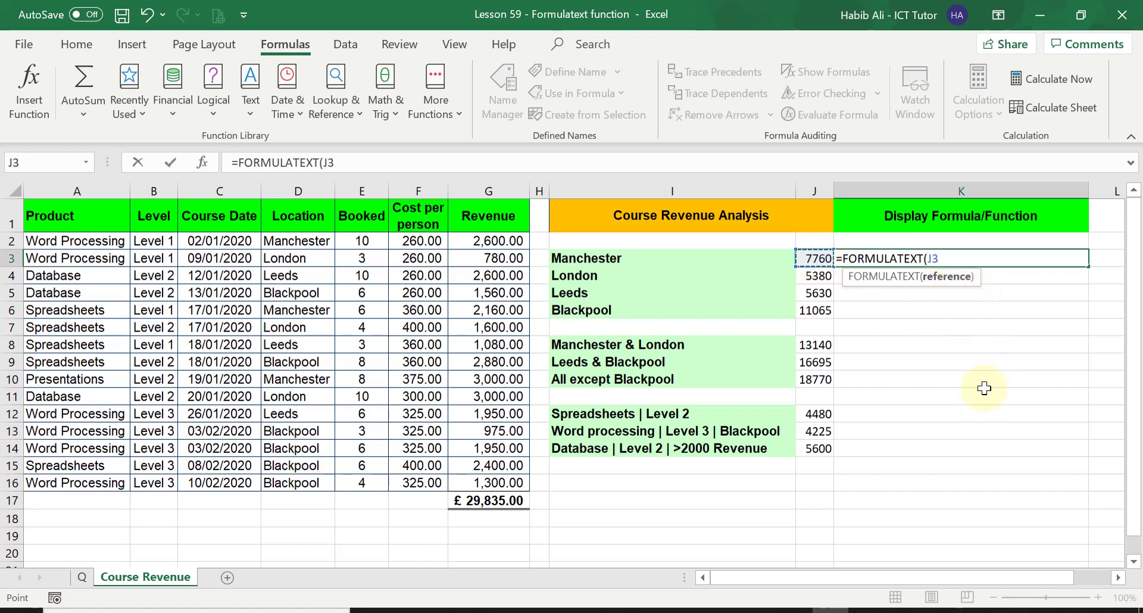
text())
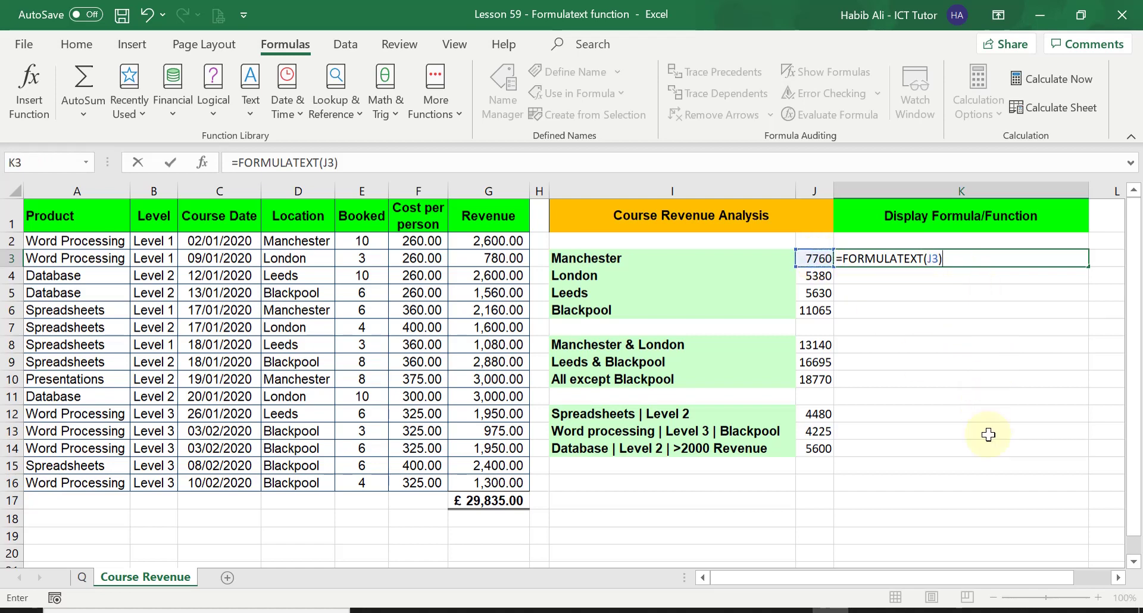
key(Return)
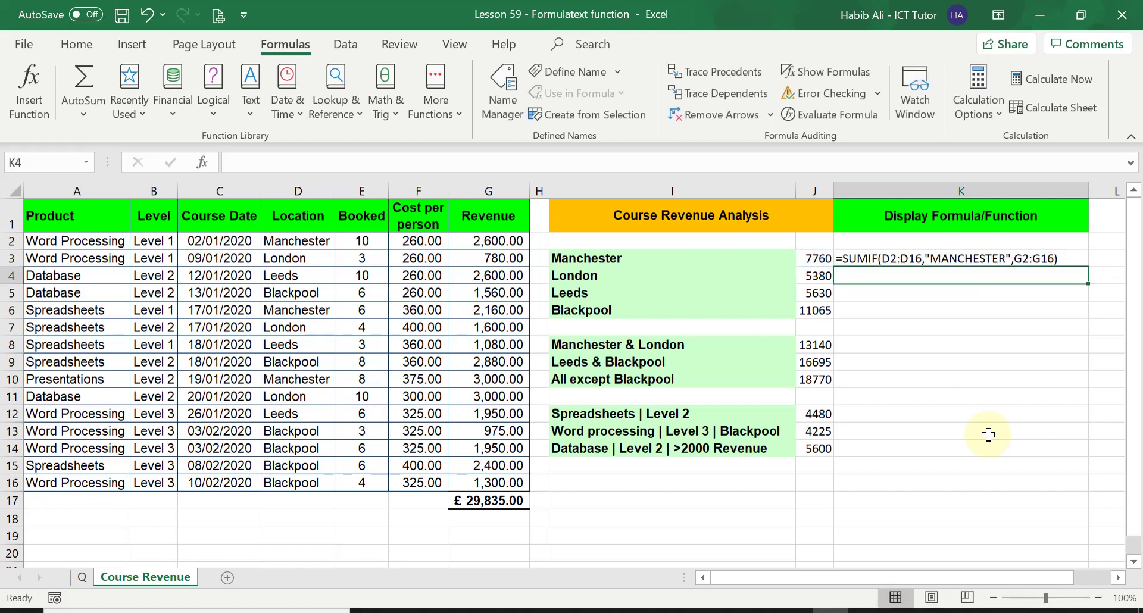
Fill the FORMULATEXT formula from K3 down to K14, alongside the remaining revenue results.
click(938, 260)
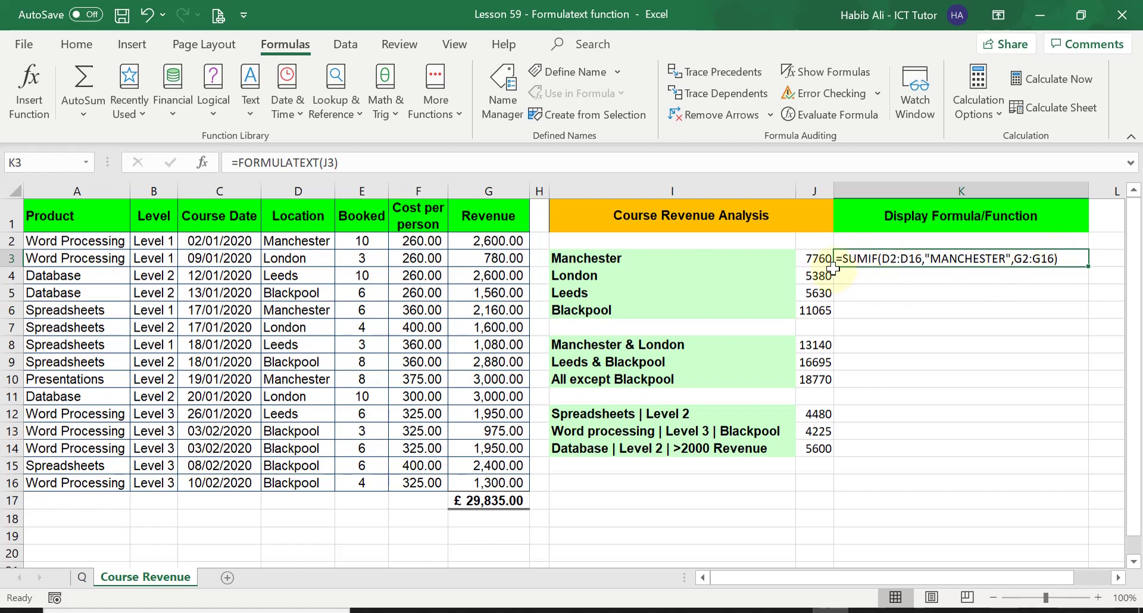
click(819, 258)
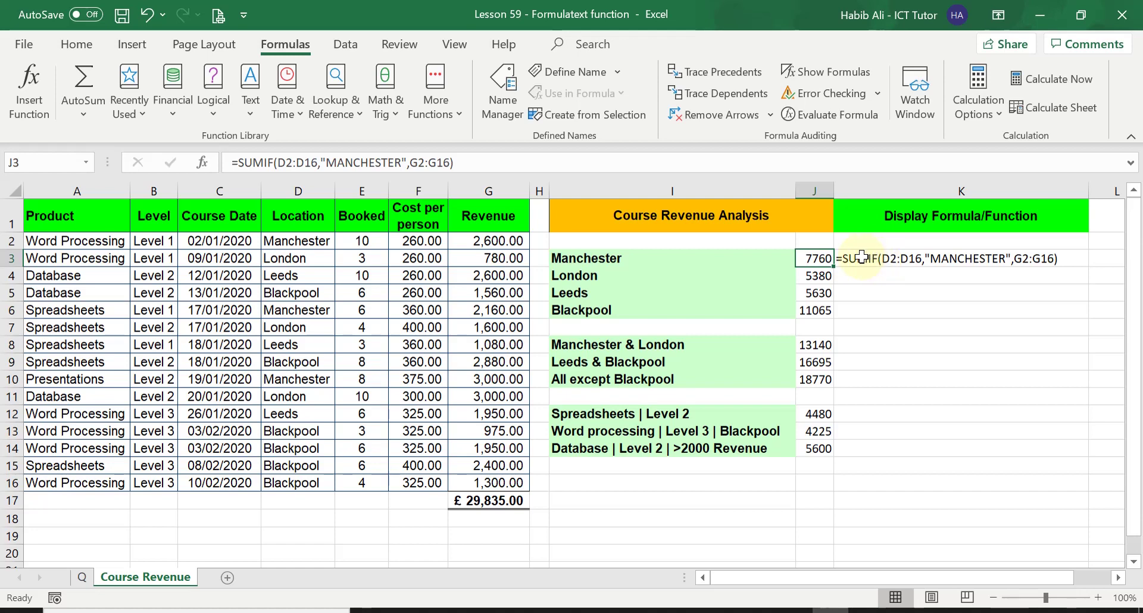
click(993, 258)
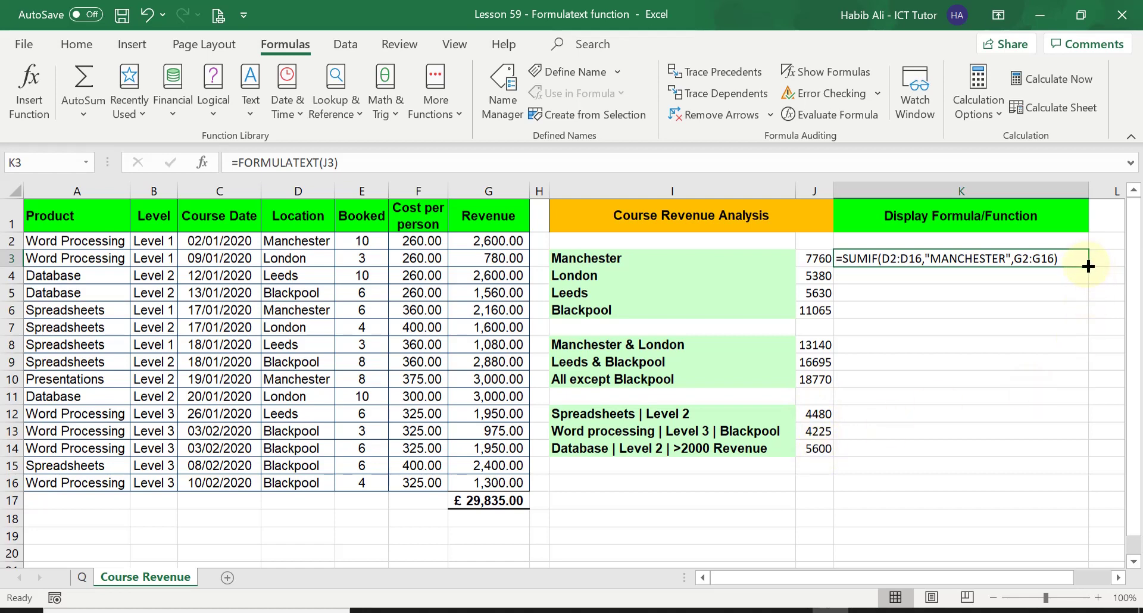
drag(1088, 266, 1084, 453)
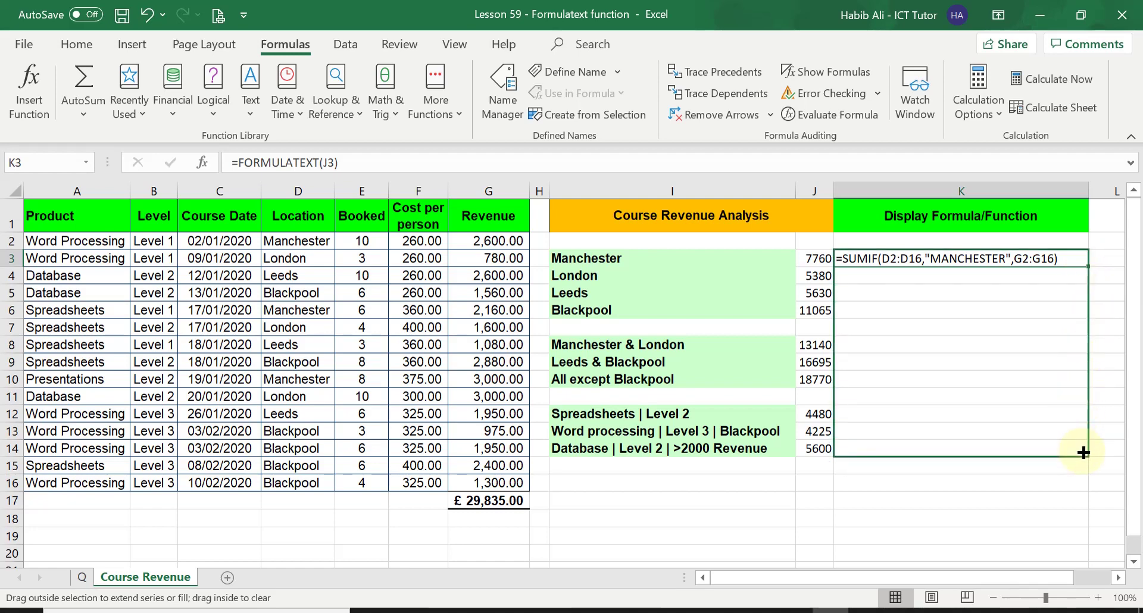
drag(1084, 453, 1085, 453)
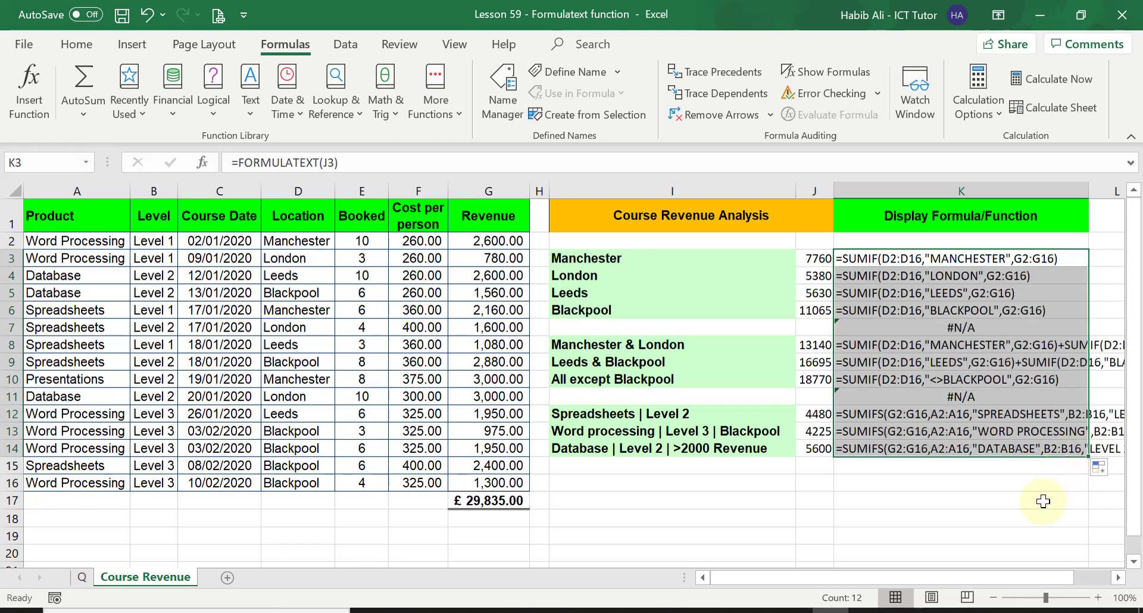
Clear the #N/A entries in K7 and K11, which refer to blank rows.
click(981, 326)
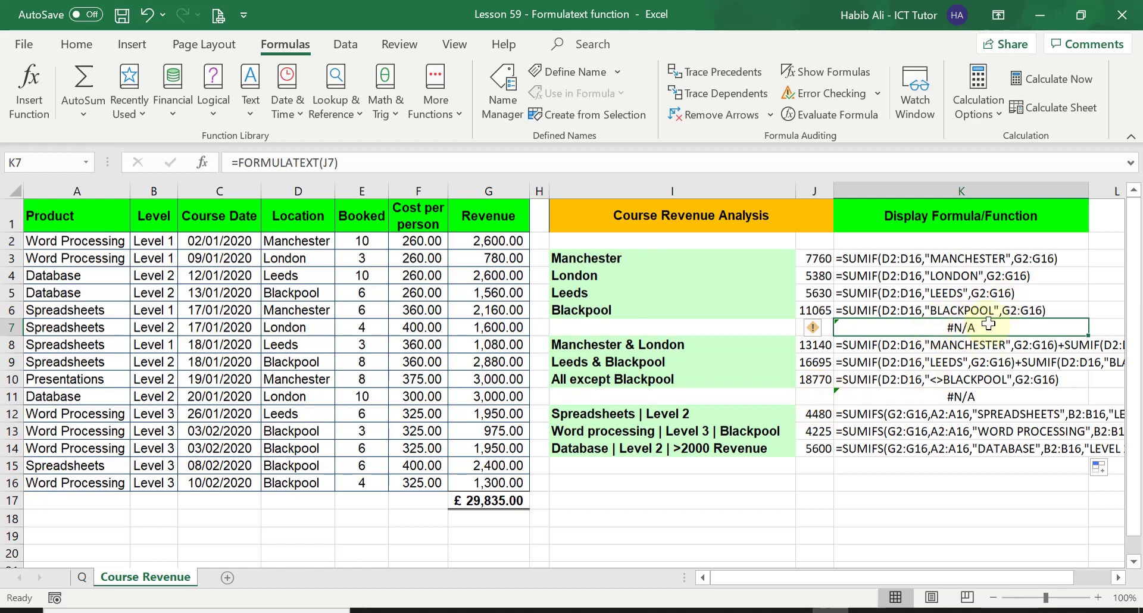
click(988, 398)
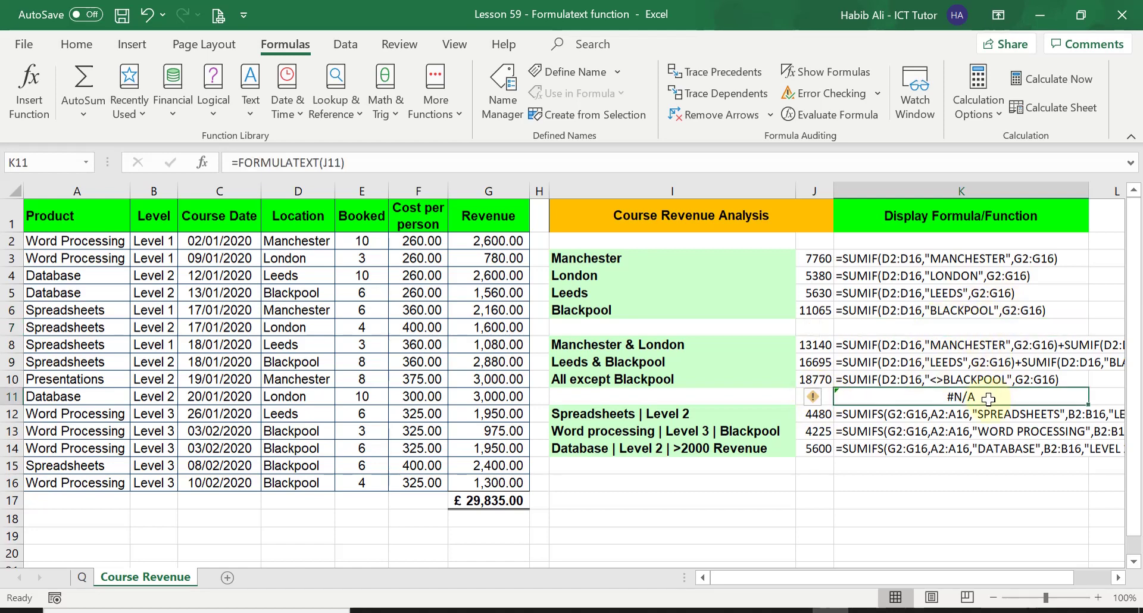
key(Delete)
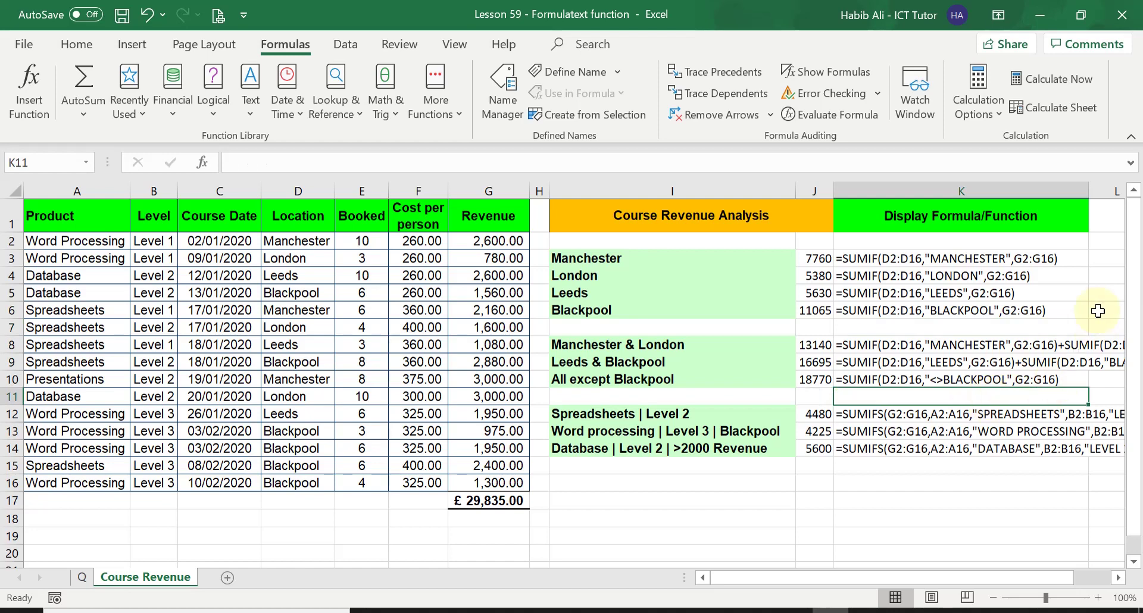
Auto-fit the width of column K to its longest formula text and return to cell A1.
drag(1048, 586, 1077, 586)
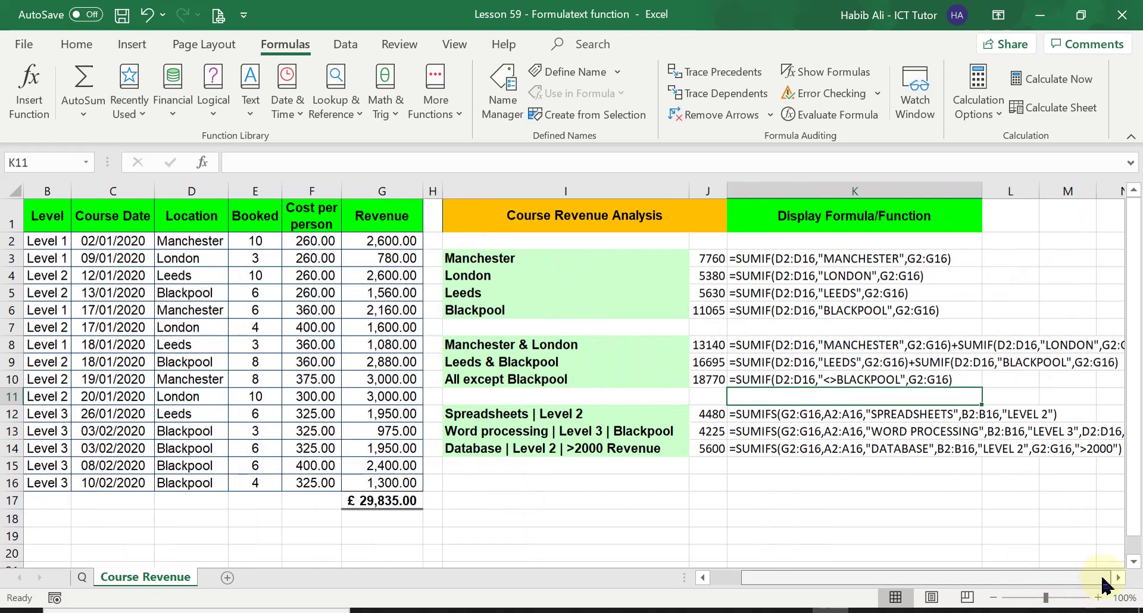
double_click(983, 199)
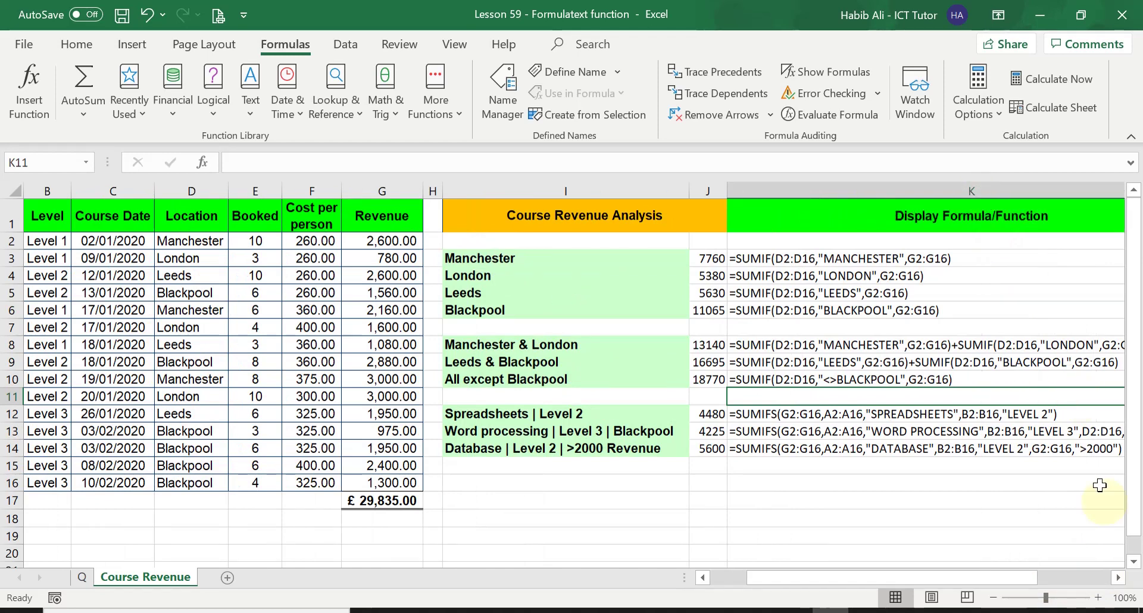
click(1119, 578)
click(1119, 578)
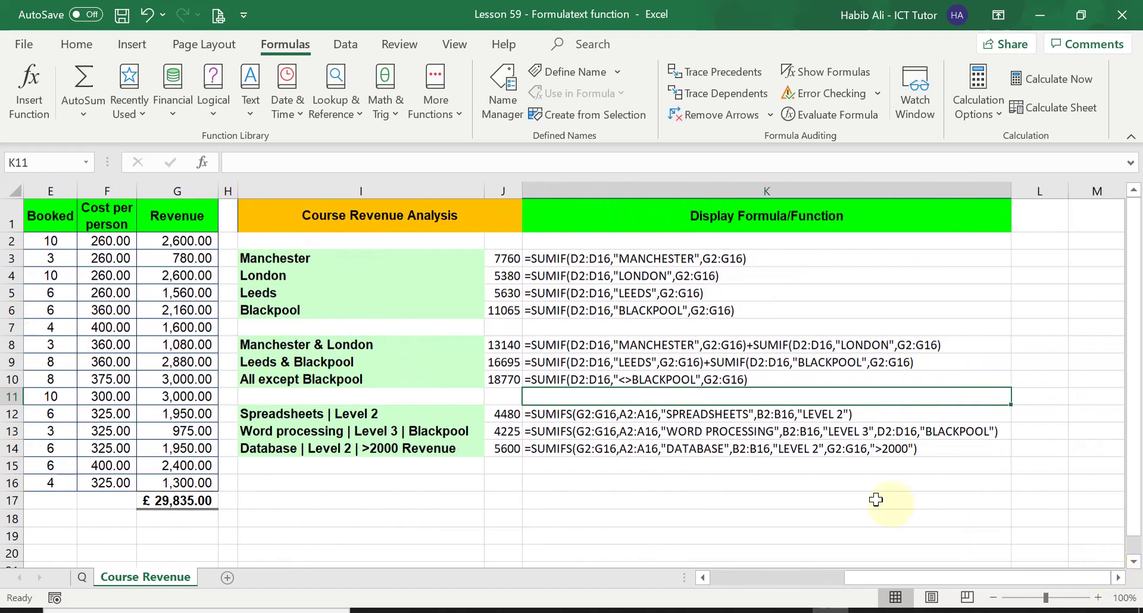
click(670, 254)
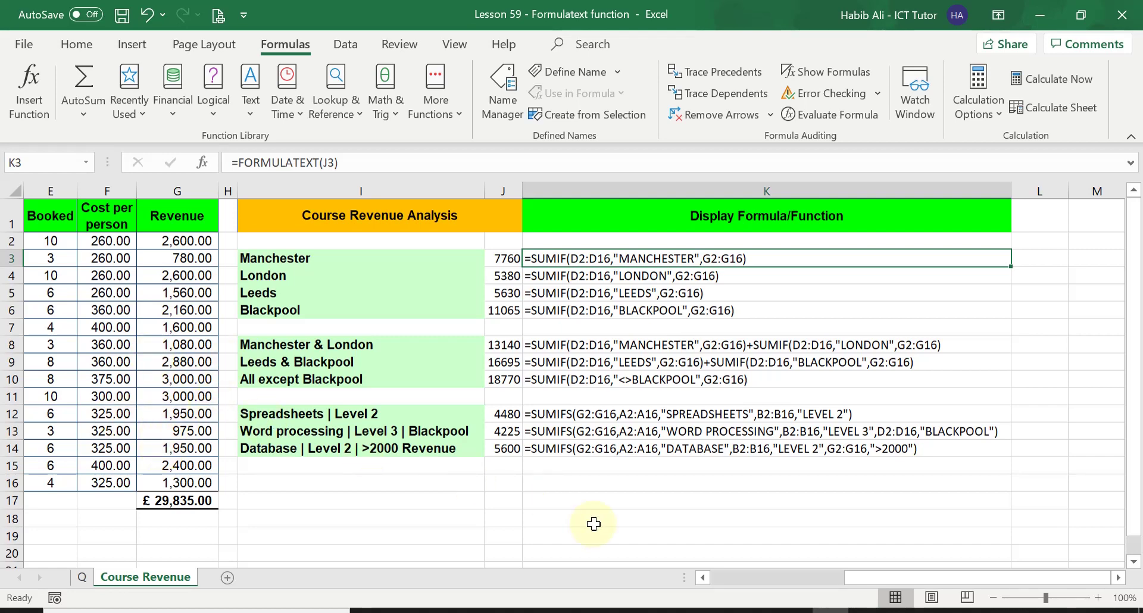
key(ctrl+Home)
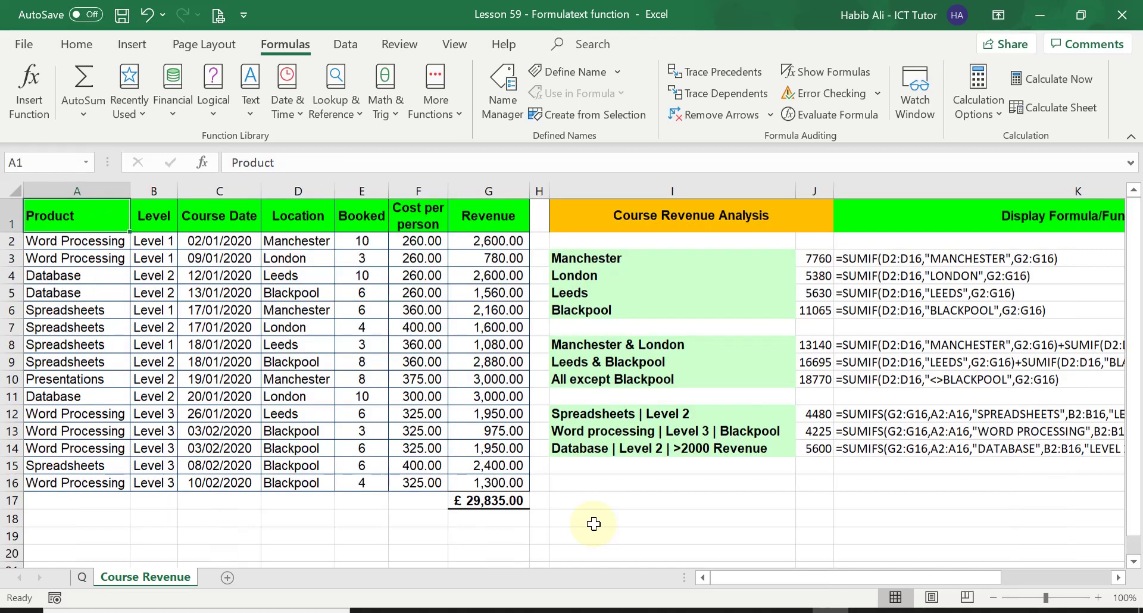